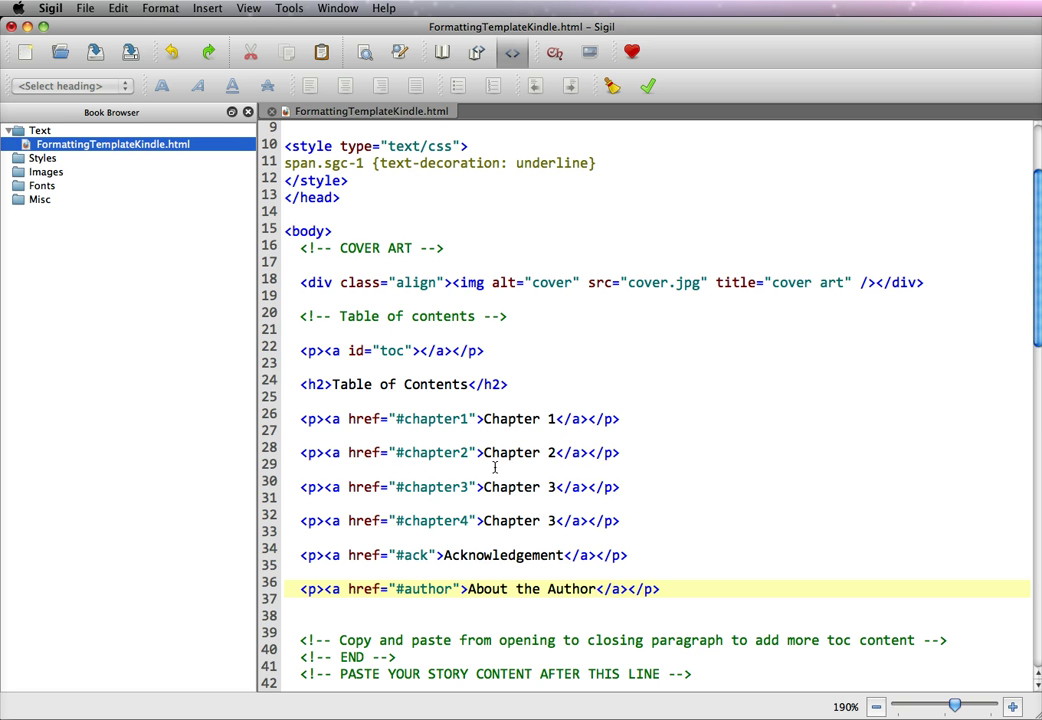
Type <p><a id="chapter1" on the blank line above the CHAPTER I heading
{"action": "scroll", "coordinate": [494, 467], "scroll_direction": "down", "scroll_amount": 4}
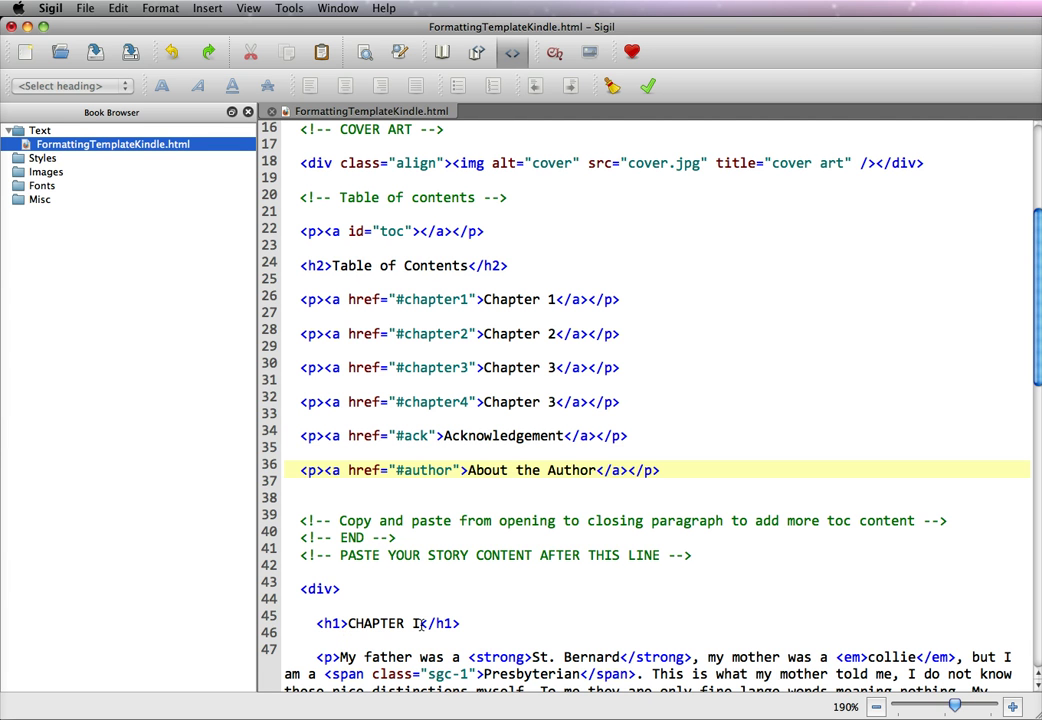
{"action": "left_click", "coordinate": [287, 605]}
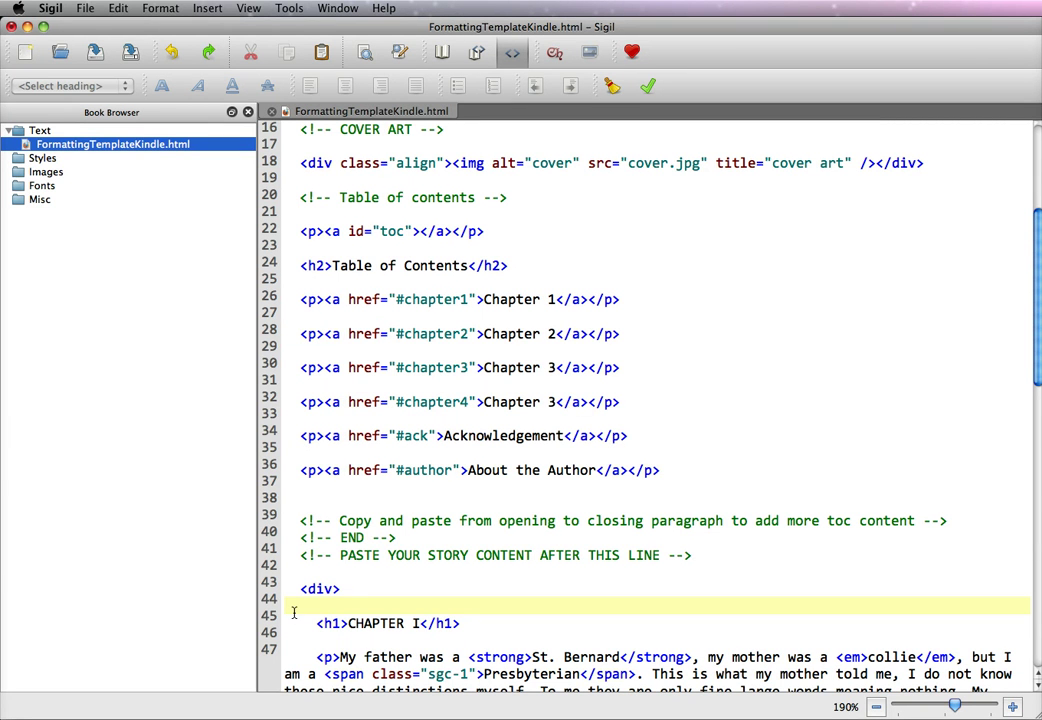
{"action": "type", "text": "<p><"}
{"action": "type", "text": "a id=\""}
{"action": "type", "text": "chapter1"}
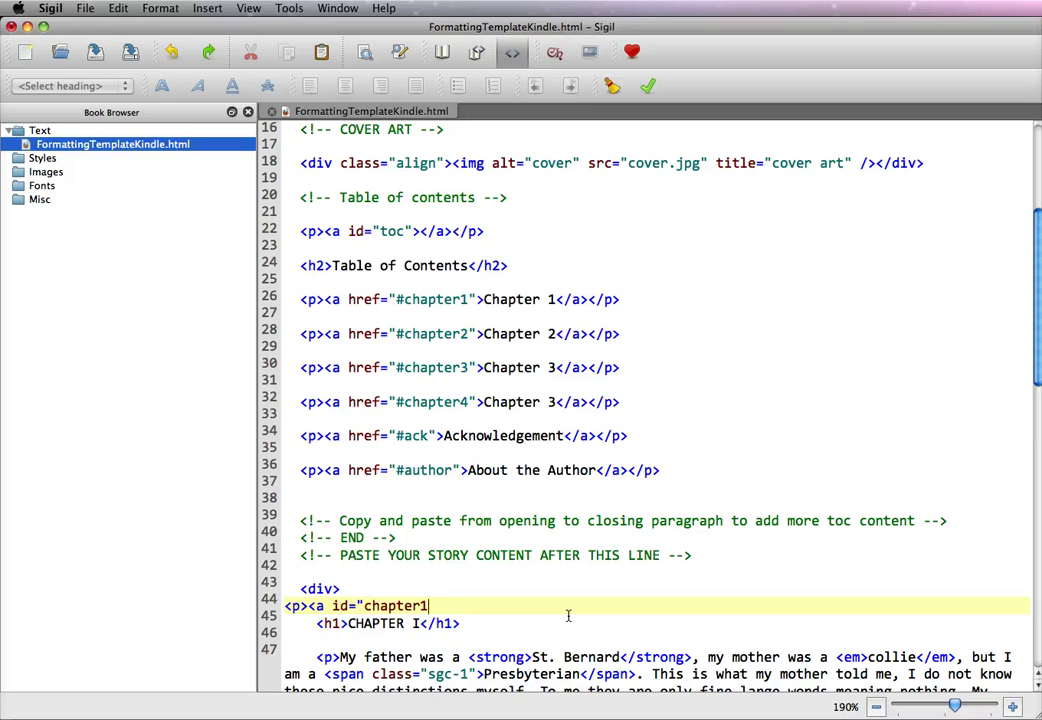
{"action": "type", "text": "\""}
Close the tags so line 44 reads <p><a id="chapter1"></a></p>
{"action": "type", "text": "a>"}
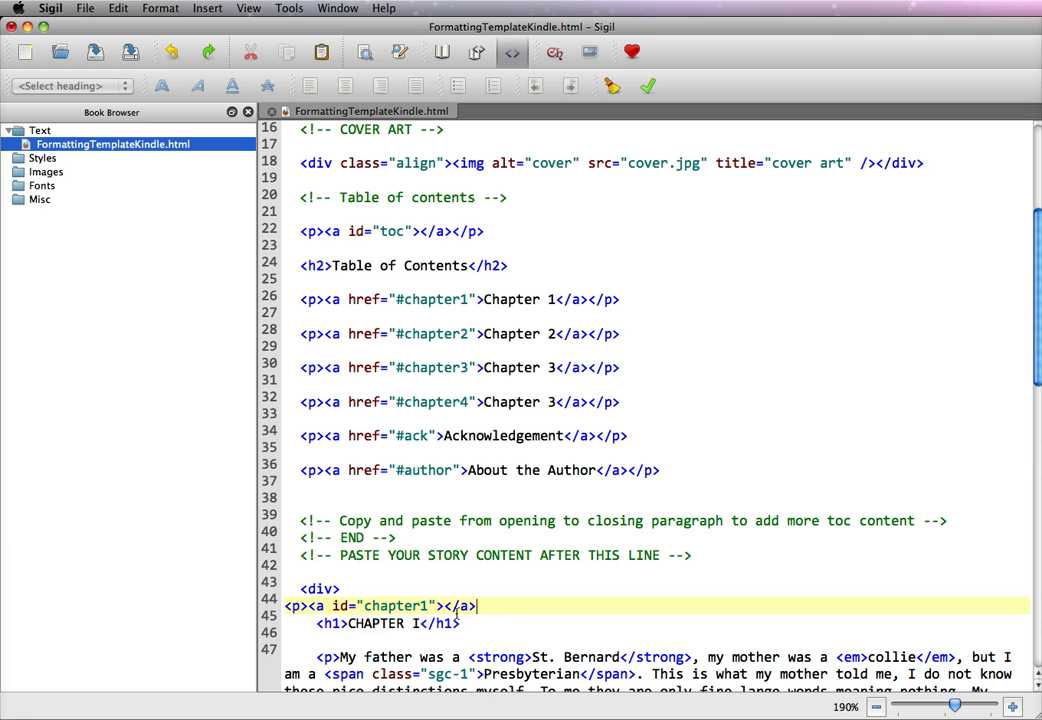
{"action": "type", "text": "</p>"}
Paste a <mbp:pagebreak/> tag on a blank line above the chapter1 anchor paragraph
{"action": "key", "text": "super+Tab"}
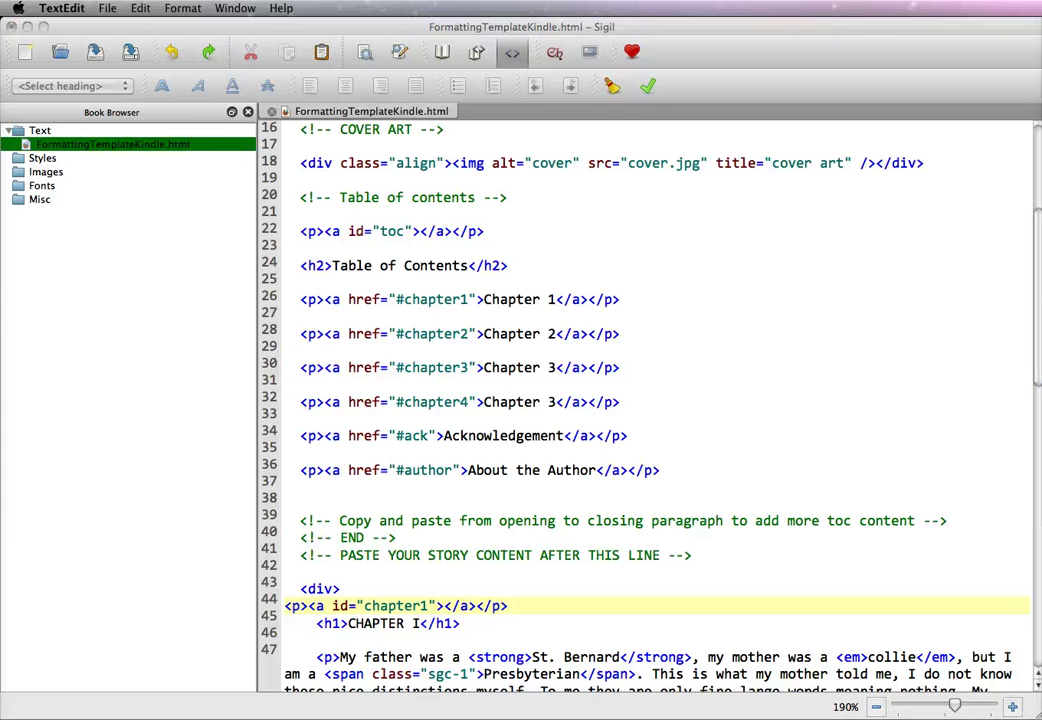
{"action": "left_click", "coordinate": [350, 590]}
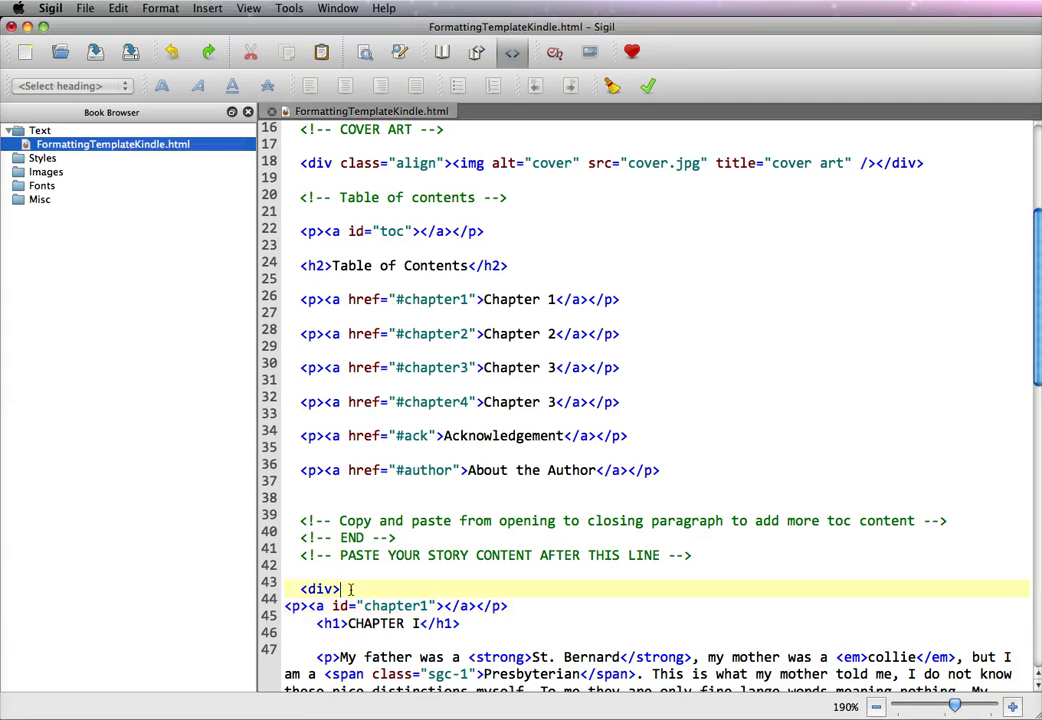
{"action": "left_click", "coordinate": [285, 606]}
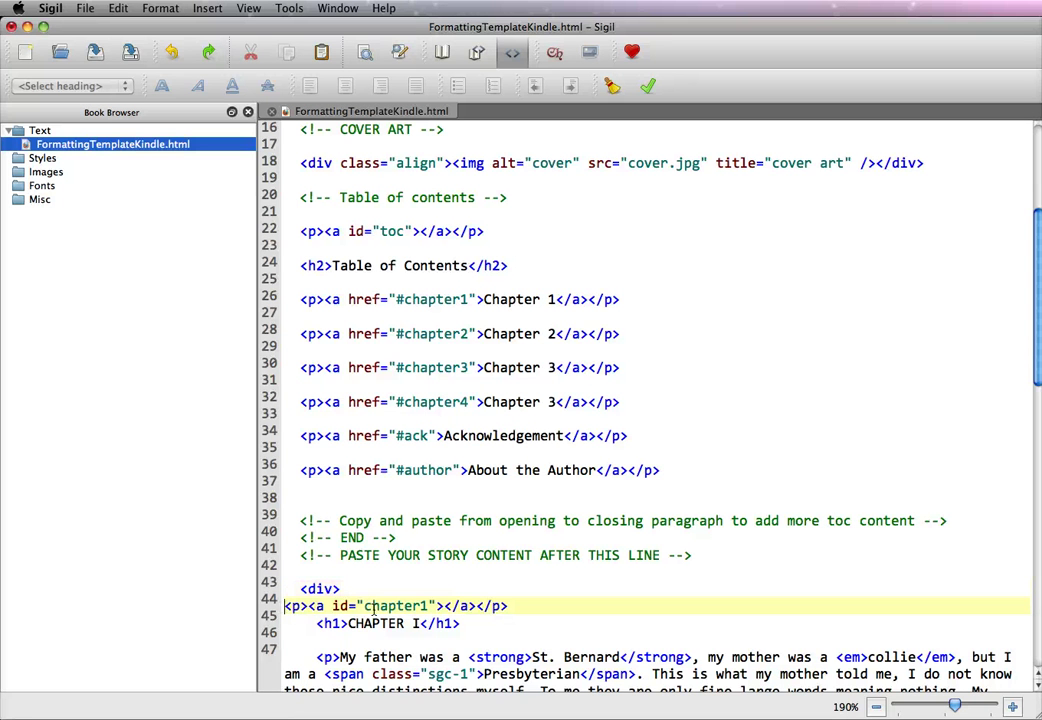
{"action": "key", "text": "Return"}
{"action": "key", "text": "Return"}
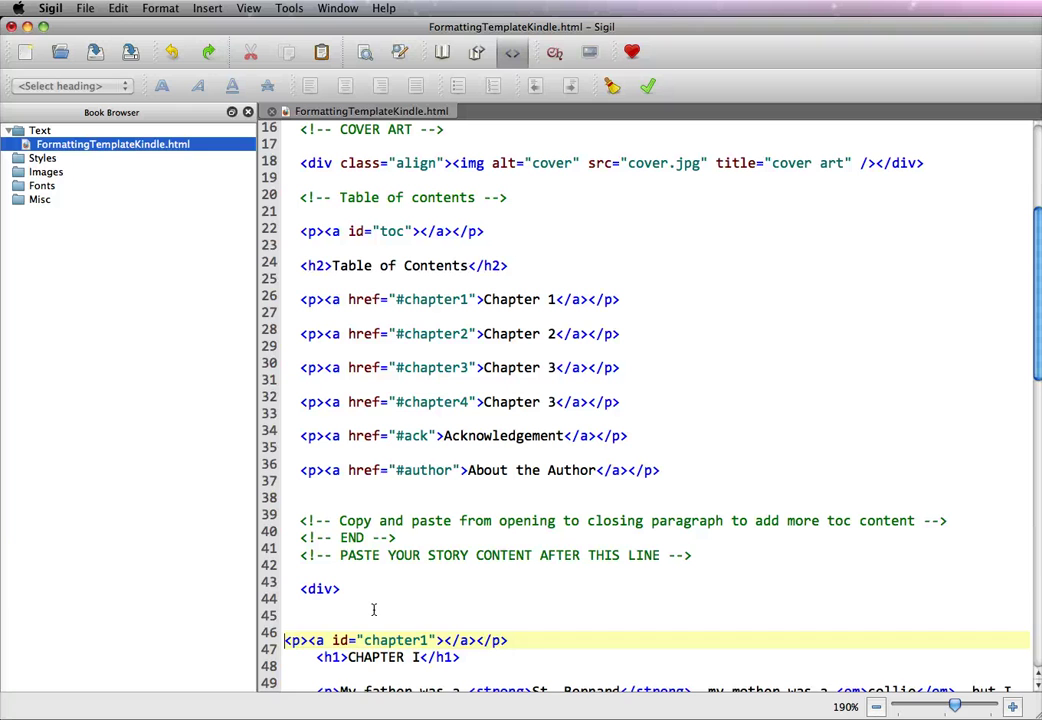
{"action": "key", "text": "Return"}
{"action": "left_click", "coordinate": [373, 609]}
{"action": "key", "text": "Down"}
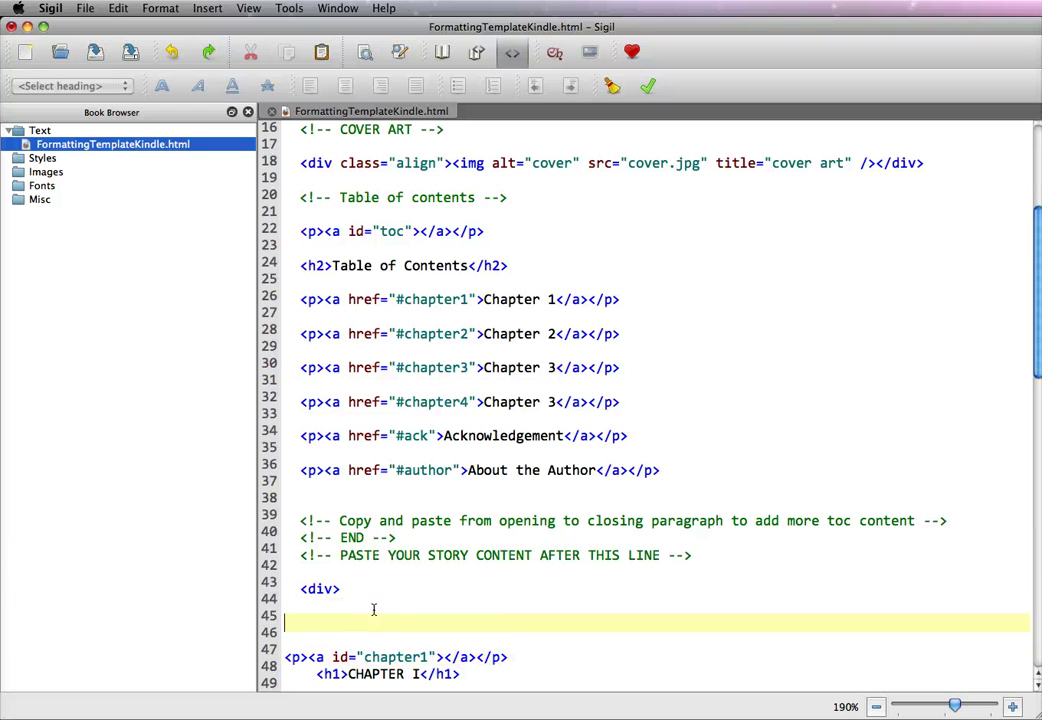
{"action": "type", "text": "<mbp:pagebreak/>"}
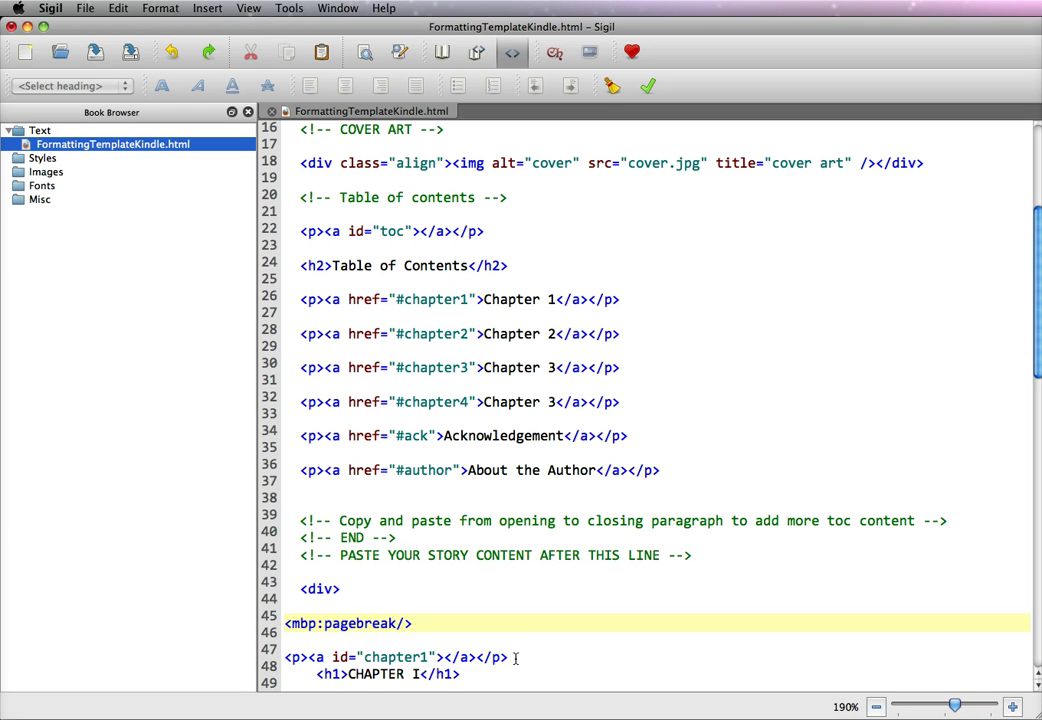
Copy the page break and anchor block above CHAPTER II, changing the id to chapter2
{"action": "left_click_drag", "start_coordinate": [517, 657], "coordinate": [280, 621]}
{"action": "key", "text": "super+c"}
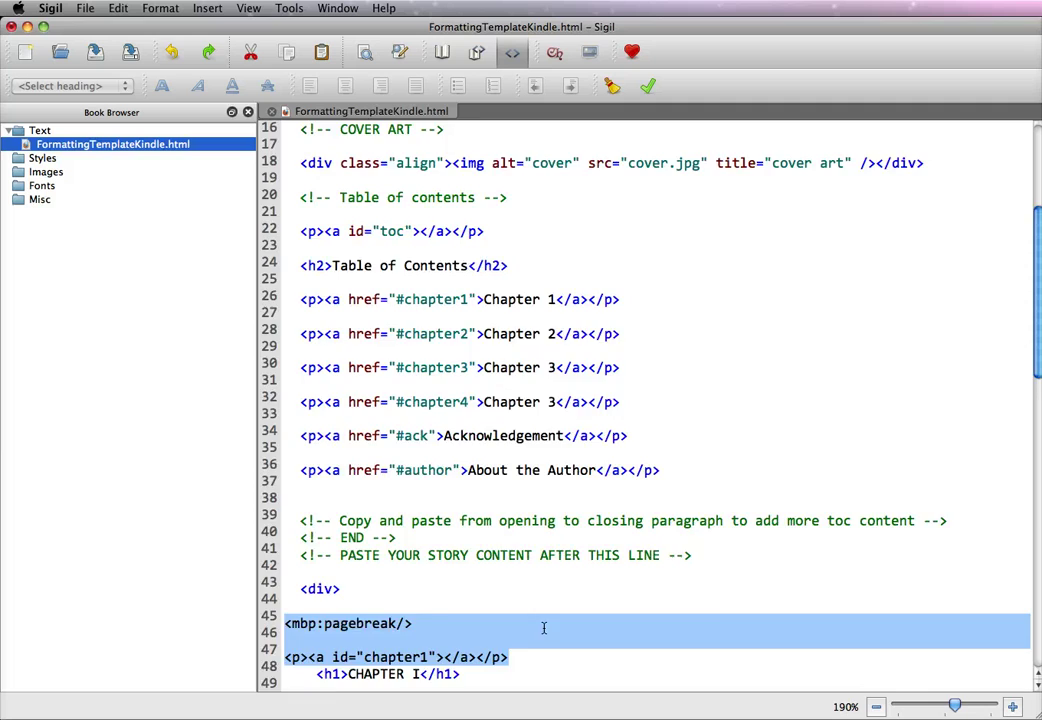
{"action": "scroll", "coordinate": [544, 628], "scroll_direction": "down", "scroll_amount": 5}
{"action": "scroll", "coordinate": [544, 628], "scroll_direction": "down", "scroll_amount": 3}
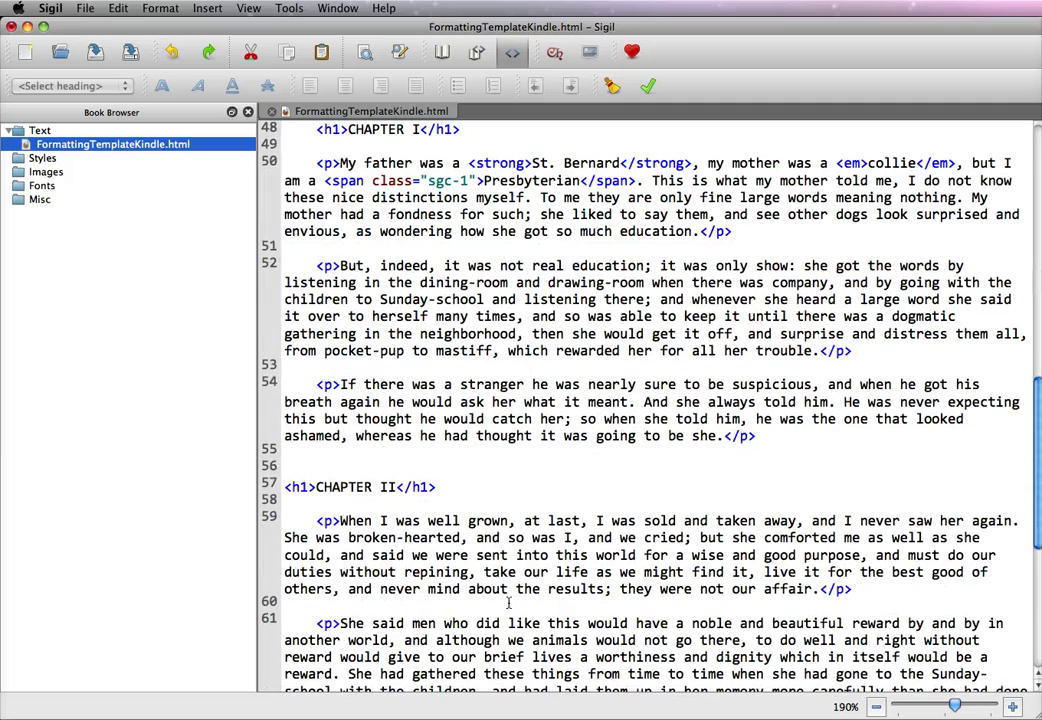
{"action": "left_click", "coordinate": [288, 463]}
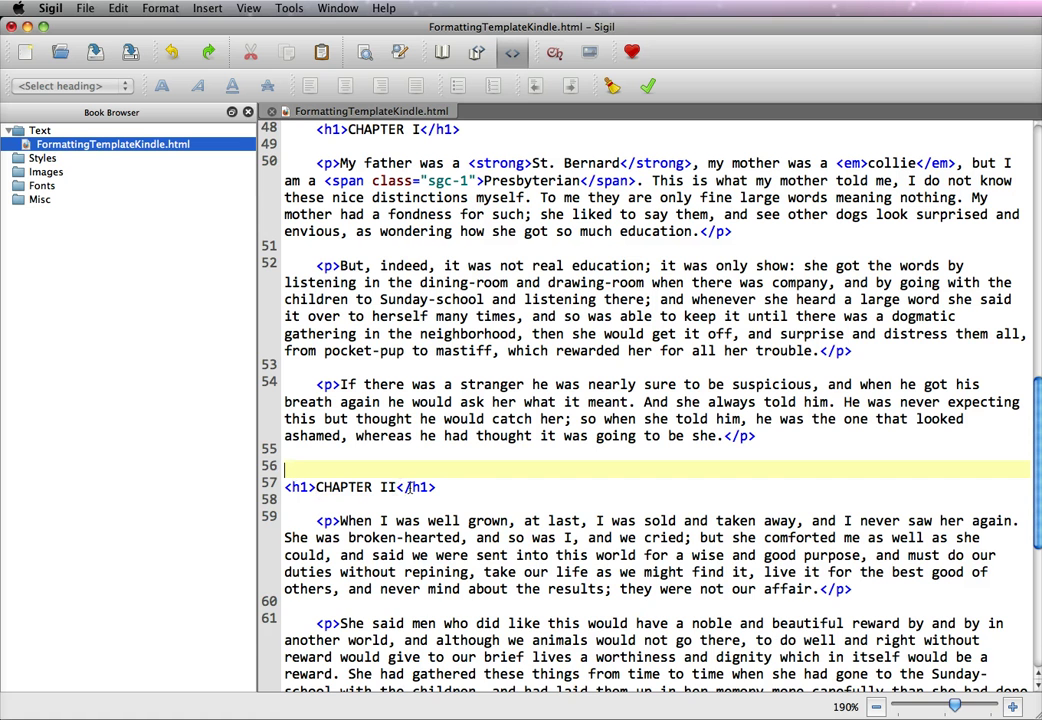
{"action": "key", "text": "super+v"}
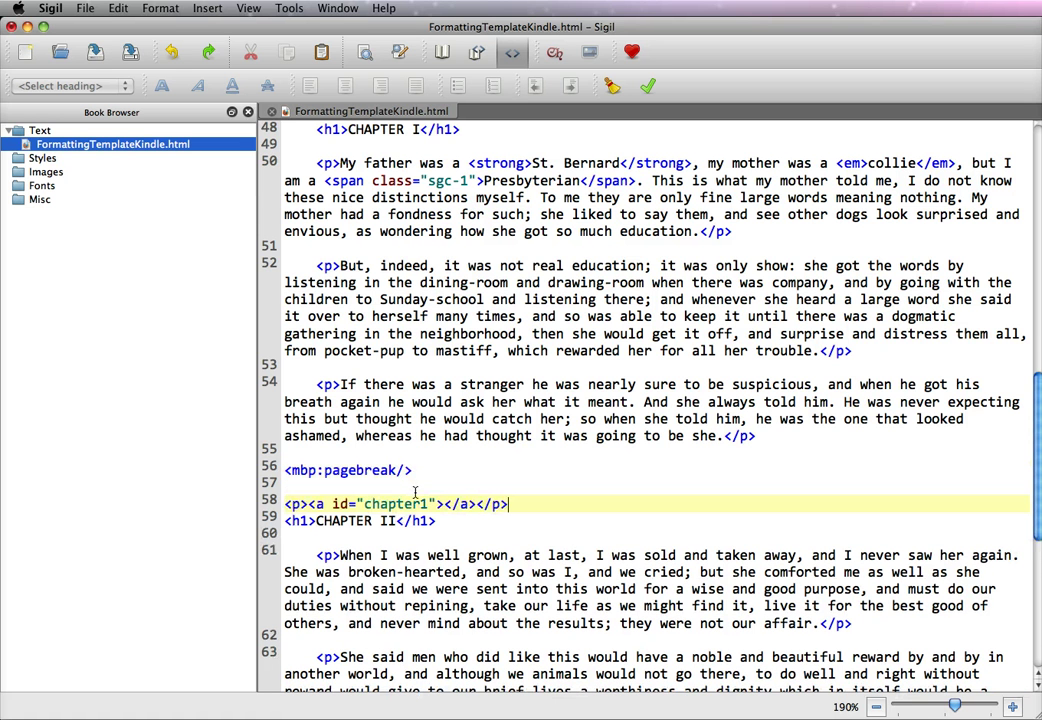
{"action": "left_click_drag", "start_coordinate": [429, 504], "coordinate": [421, 504]}
{"action": "type", "text": "2"}
Paste the same block above CHAPTER III with the id changed to chapter3
{"action": "scroll", "coordinate": [537, 505], "scroll_direction": "down", "scroll_amount": 6}
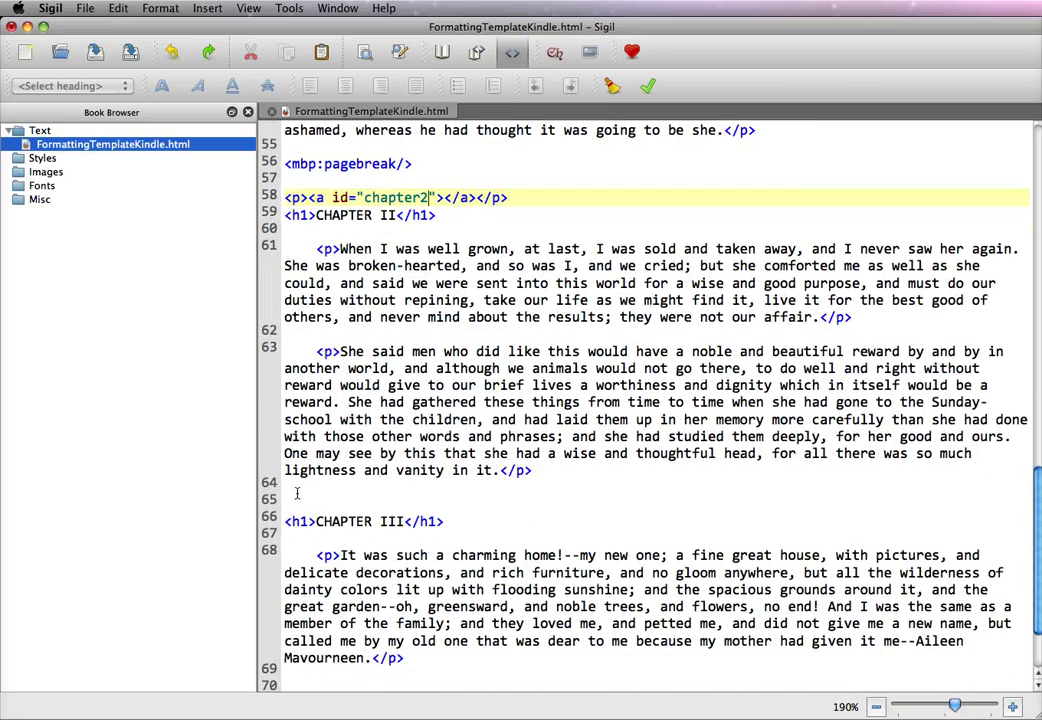
{"action": "left_click", "coordinate": [393, 496]}
{"action": "key", "text": "super+v"}
{"action": "left_click_drag", "start_coordinate": [420, 538], "coordinate": [429, 538]}
{"action": "type", "text": "3"}
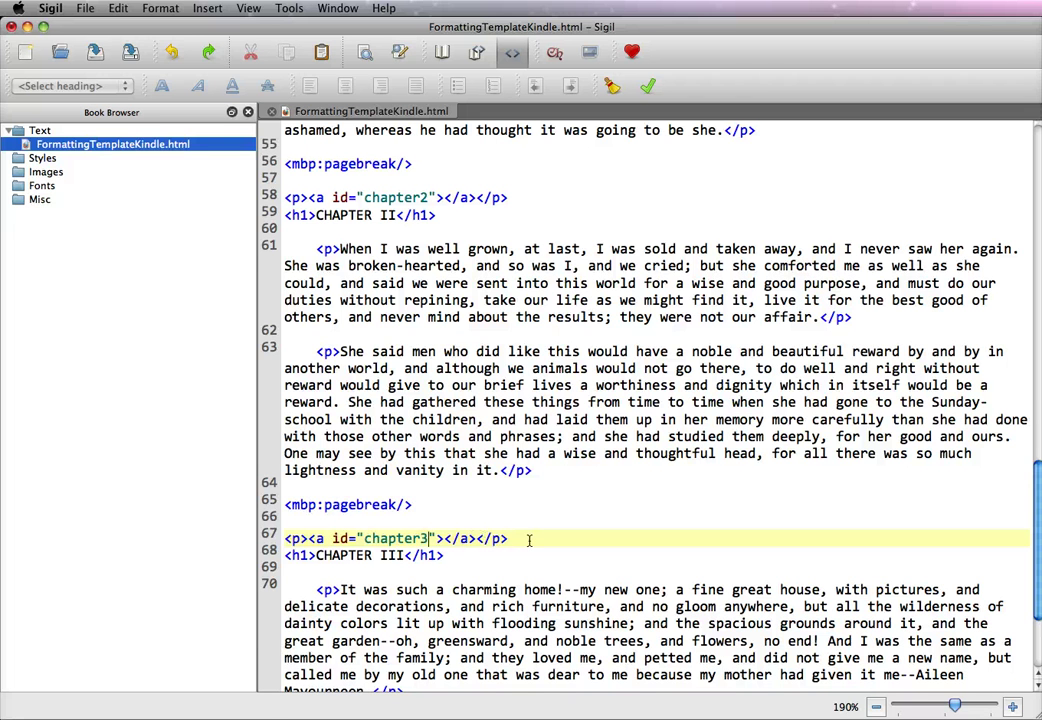
{"action": "scroll", "coordinate": [529, 540], "scroll_direction": "down", "scroll_amount": 3}
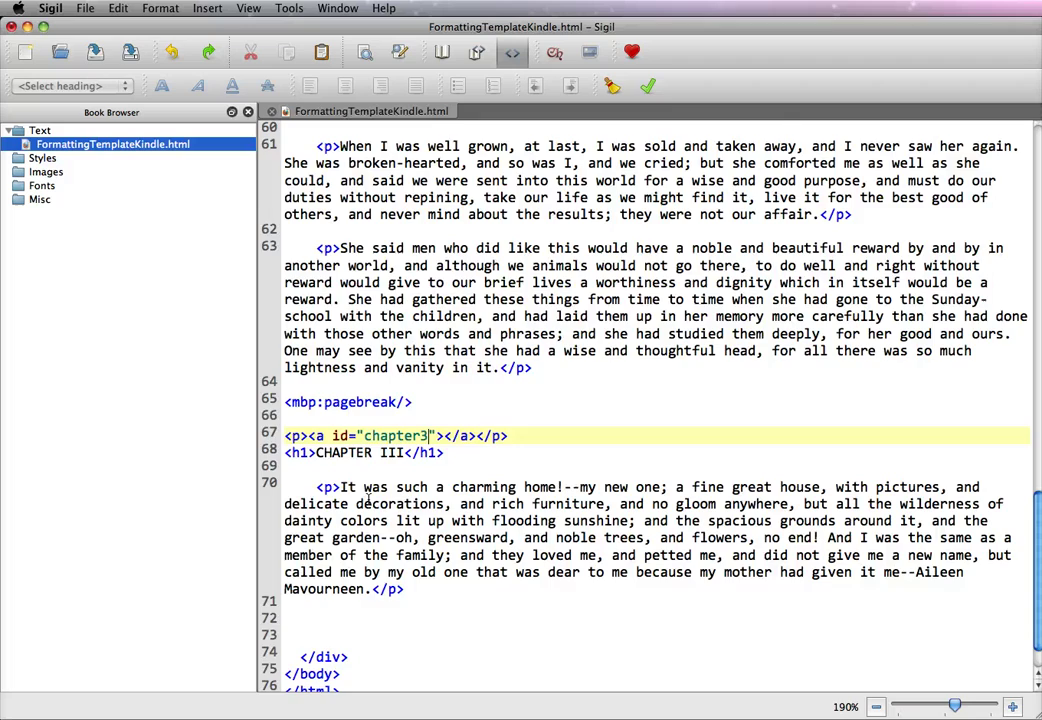
Correct the number in the fourth table-of-contents link to 4
{"action": "scroll", "coordinate": [370, 503], "scroll_direction": "up", "scroll_amount": 10}
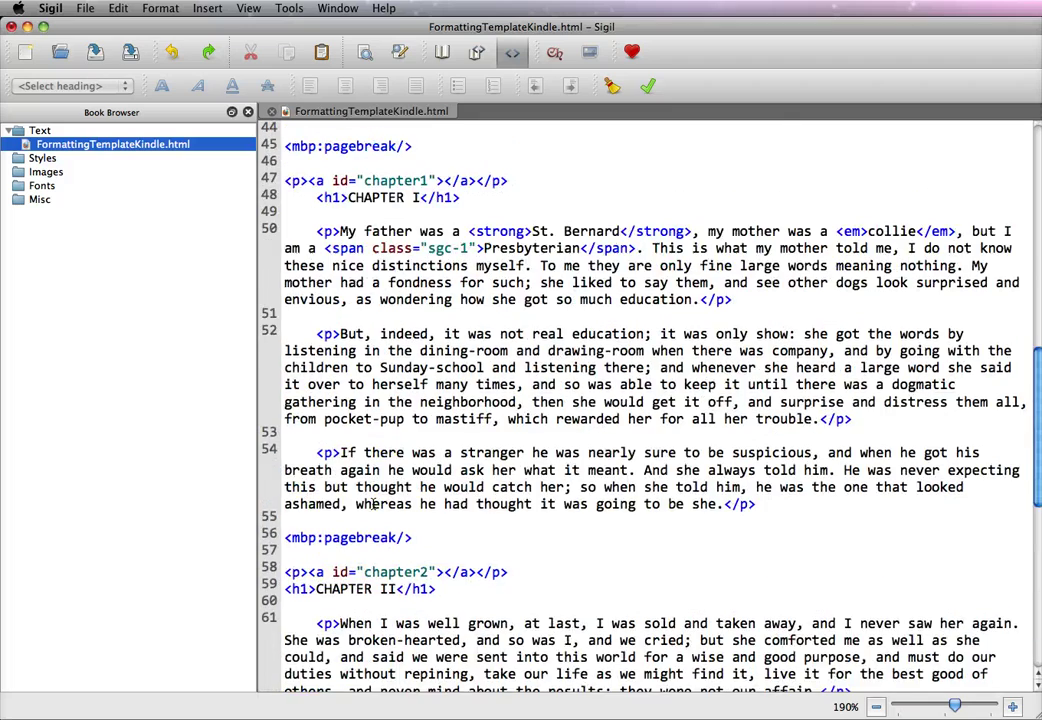
{"action": "scroll", "coordinate": [375, 503], "scroll_direction": "up", "scroll_amount": 1}
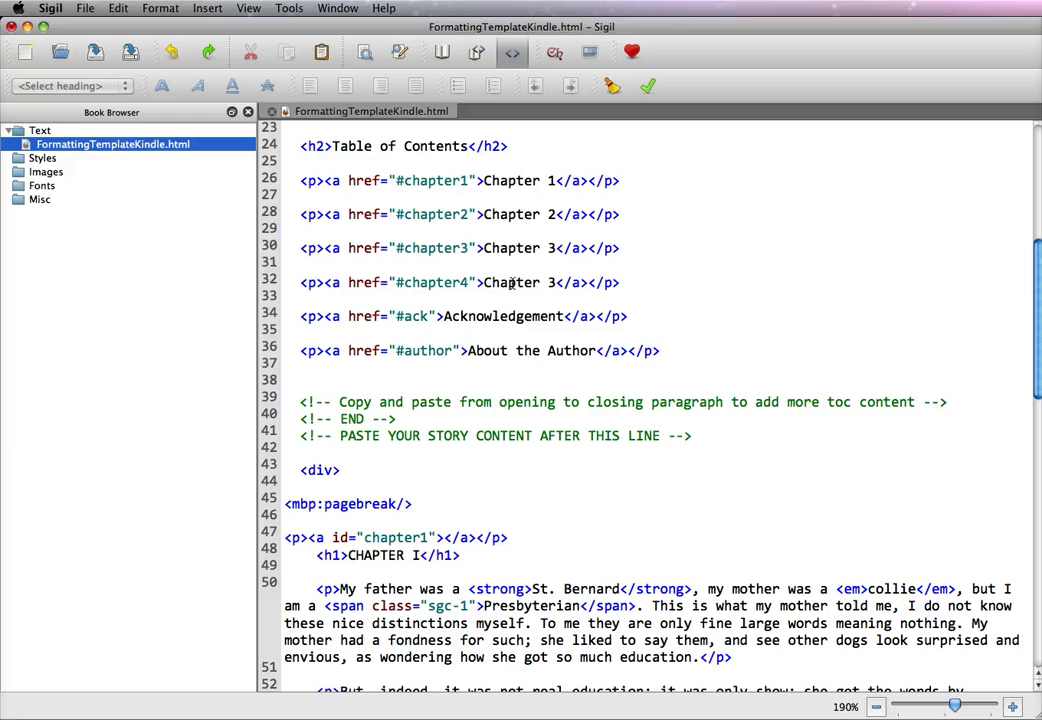
{"action": "double_click", "coordinate": [551, 283]}
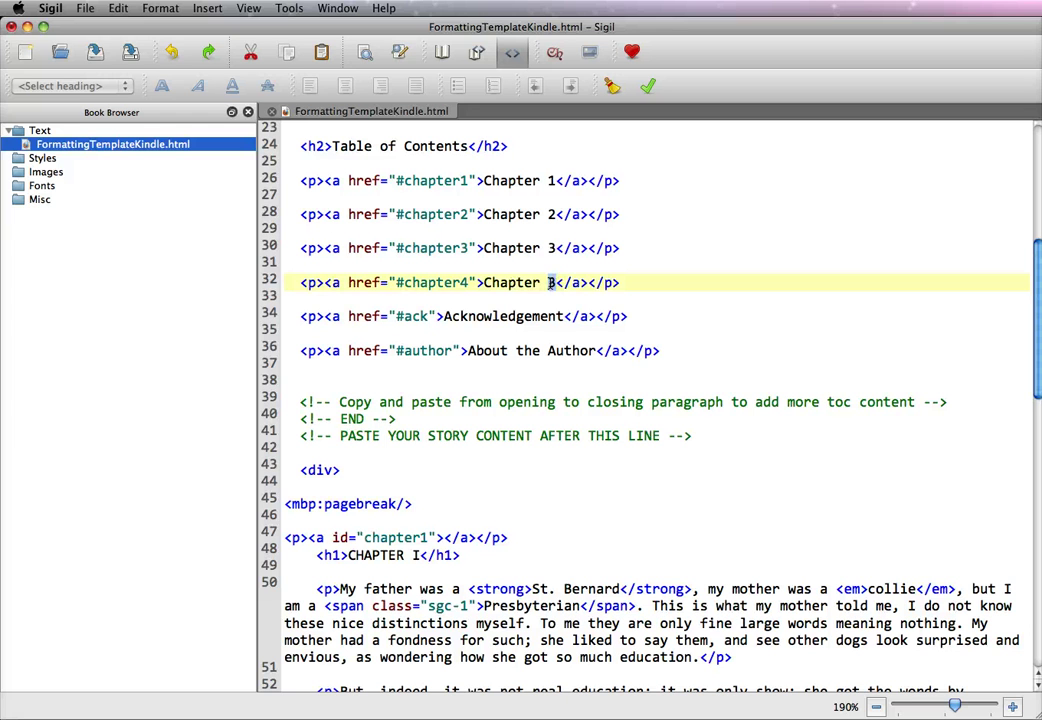
{"action": "type", "text": "4"}
Delete the Chapter 4 and About the Author entries from the table of contents
{"action": "left_click_drag", "start_coordinate": [628, 283], "coordinate": [288, 283]}
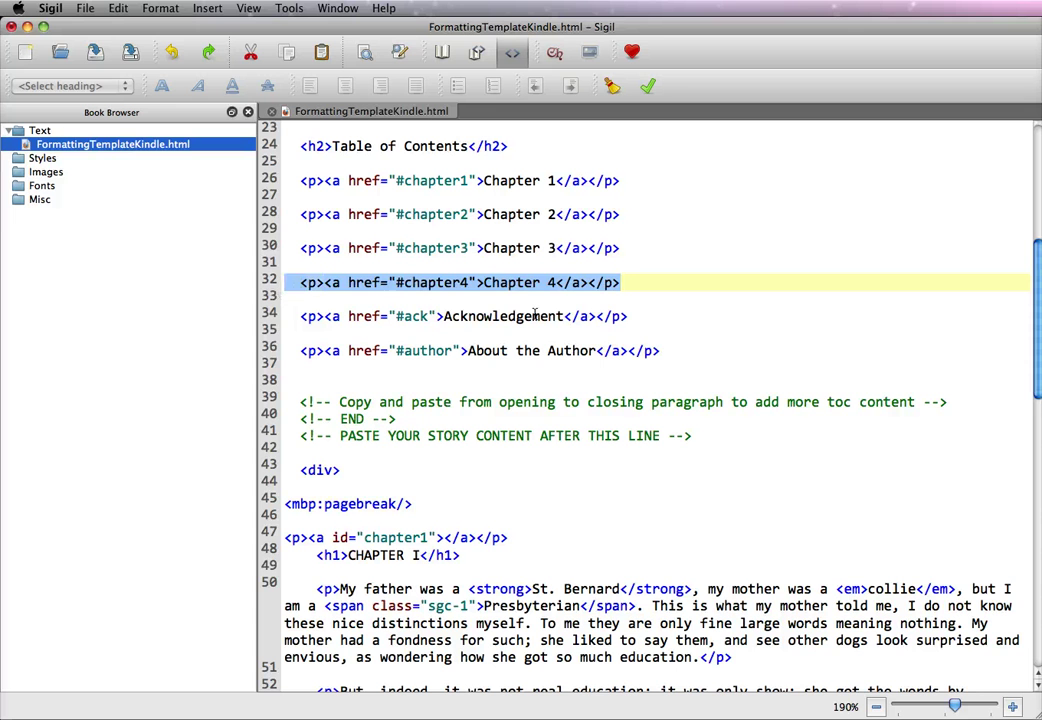
{"action": "key", "text": "BackSpace"}
{"action": "key", "text": "BackSpace"}
{"action": "key", "text": "BackSpace"}
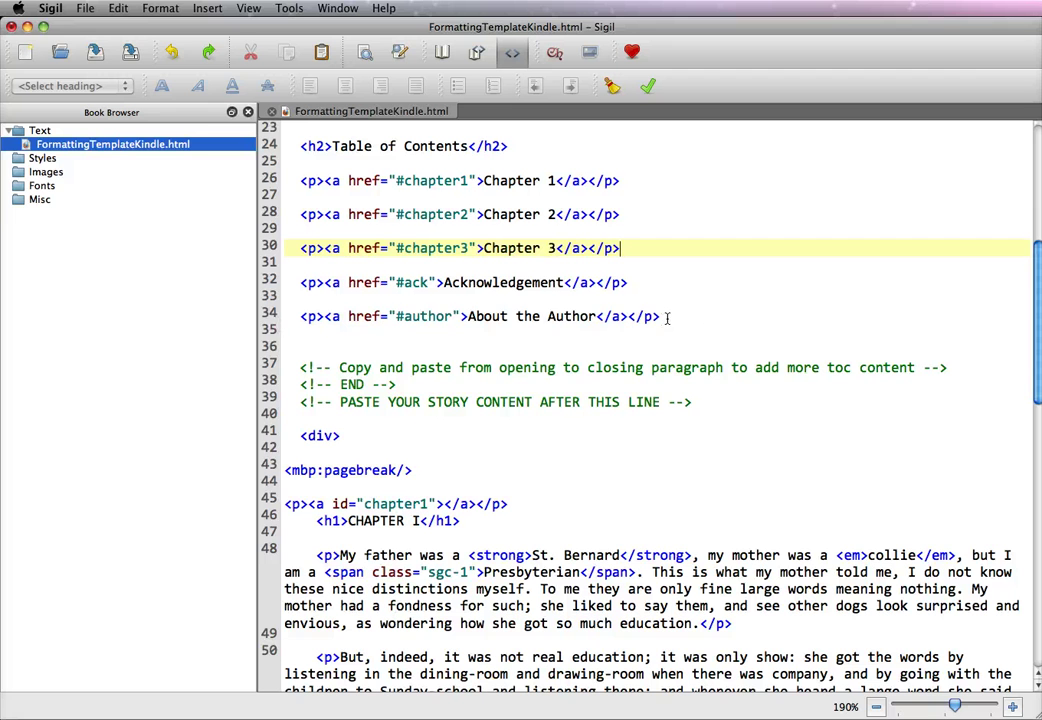
{"action": "left_click_drag", "start_coordinate": [609, 316], "coordinate": [298, 318]}
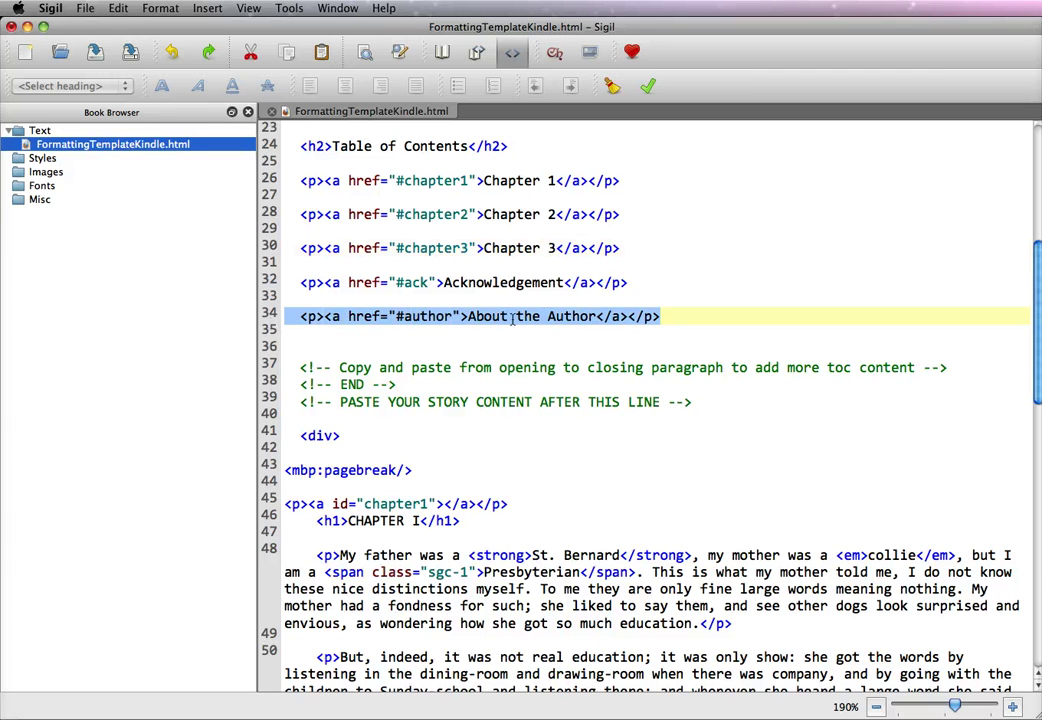
{"action": "key", "text": "BackSpace"}
{"action": "key", "text": "BackSpace"}
{"action": "key", "text": "BackSpace"}
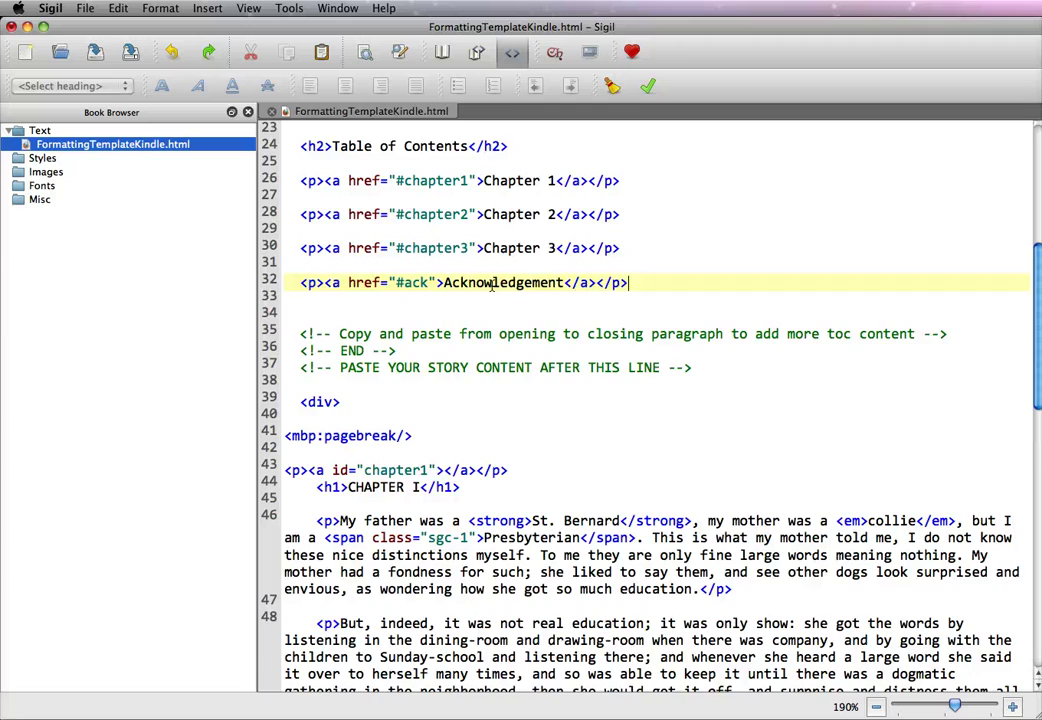
Paste the page break and anchor block after Chapter III's text, changing its id to ack
{"action": "scroll", "coordinate": [570, 469], "scroll_direction": "down", "scroll_amount": 6}
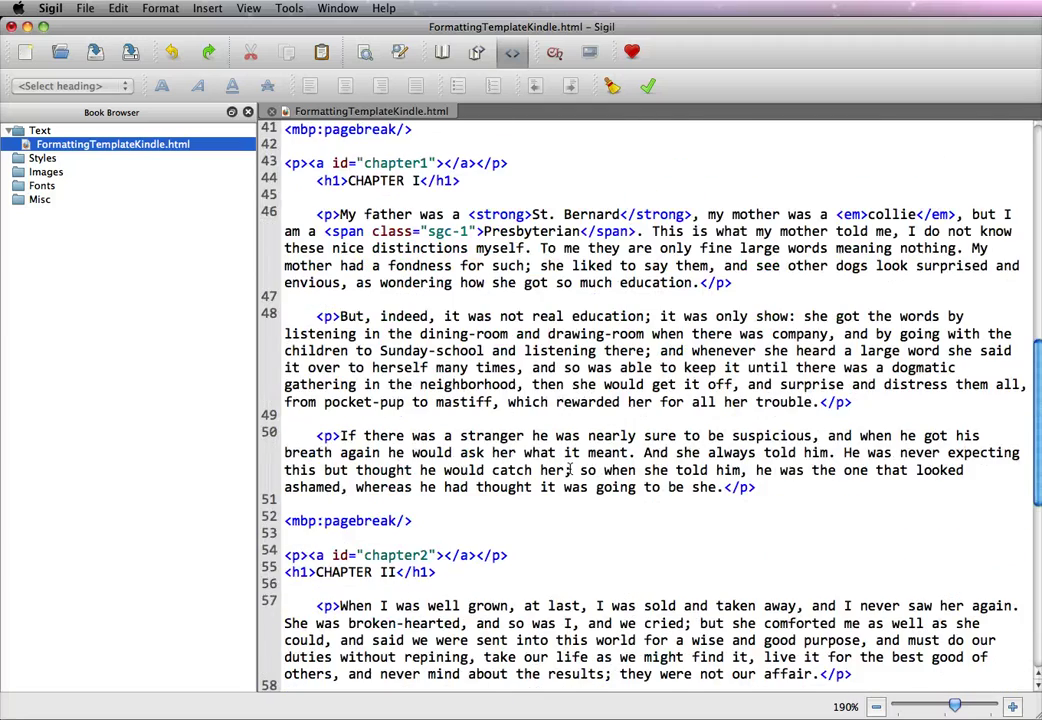
{"action": "scroll", "coordinate": [570, 469], "scroll_direction": "down", "scroll_amount": 6}
{"action": "scroll", "coordinate": [567, 469], "scroll_direction": "down", "scroll_amount": 3}
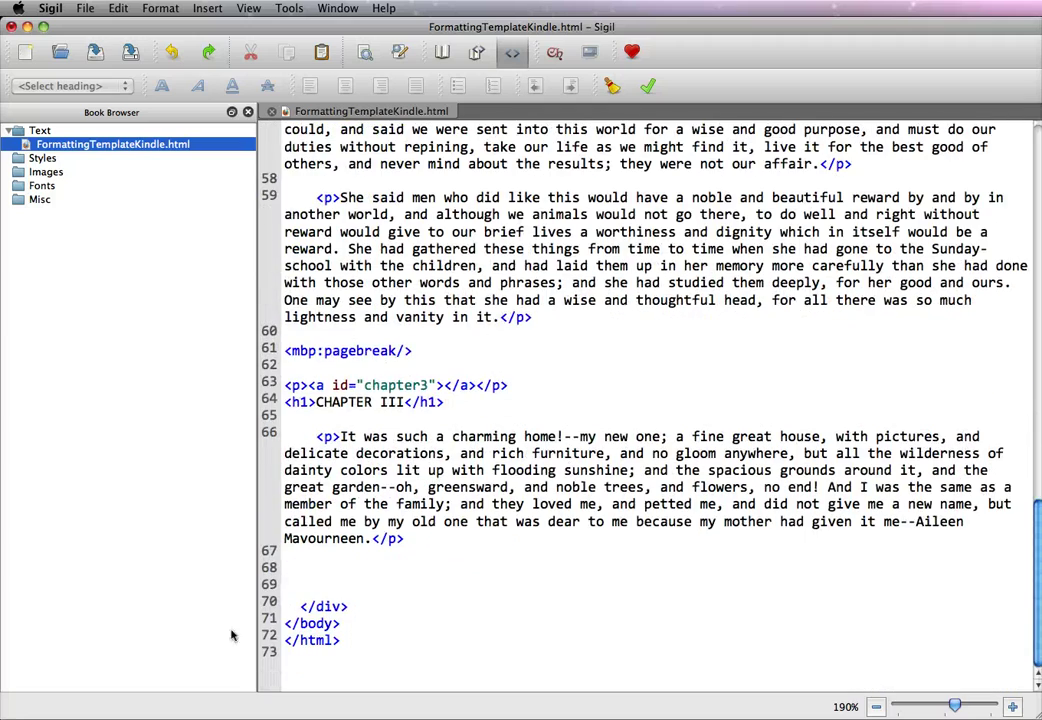
{"action": "left_click", "coordinate": [295, 567]}
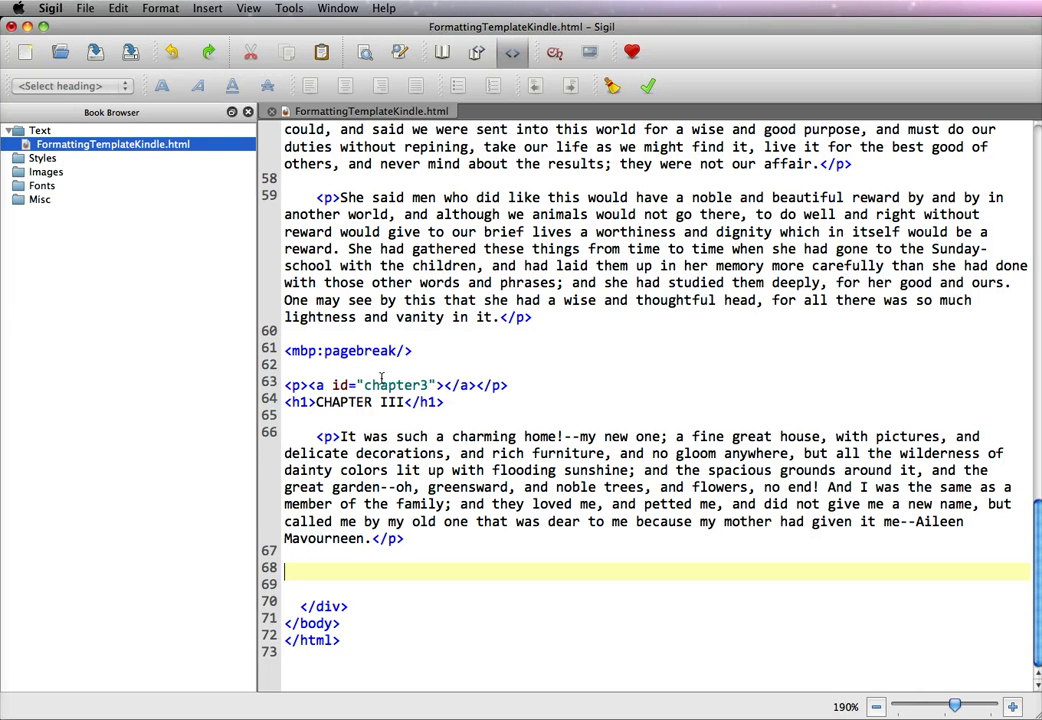
{"action": "type", "text": "<mbp:pagebreak/>  <p><a id=\"chapter1\"></a></p>"}
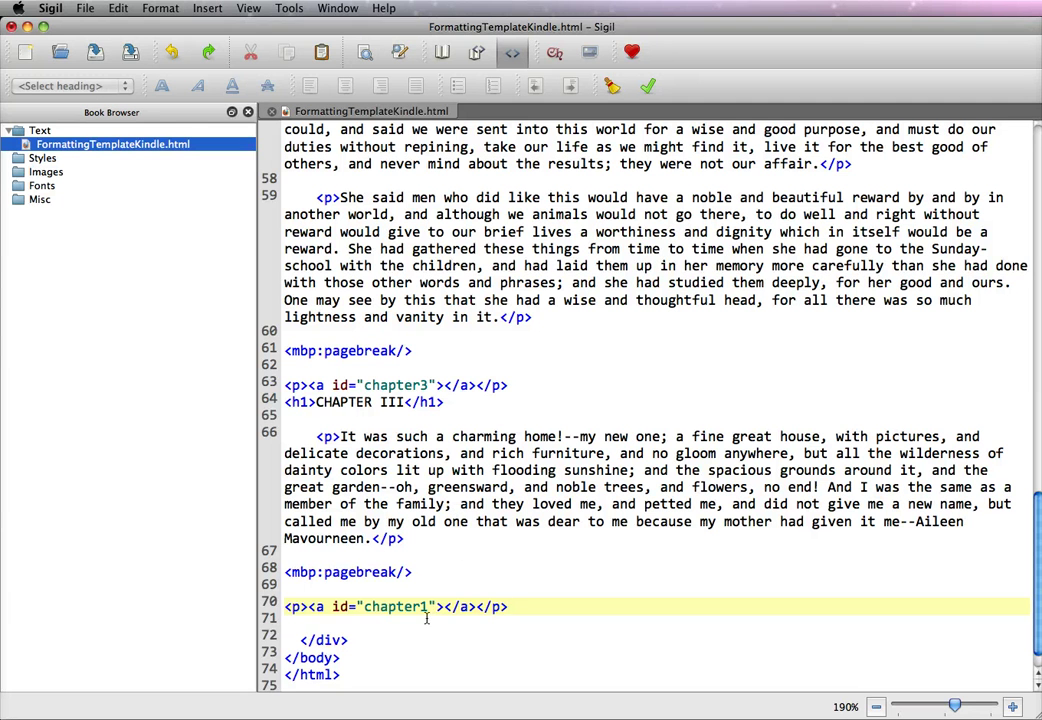
{"action": "left_click_drag", "start_coordinate": [364, 606], "coordinate": [428, 606]}
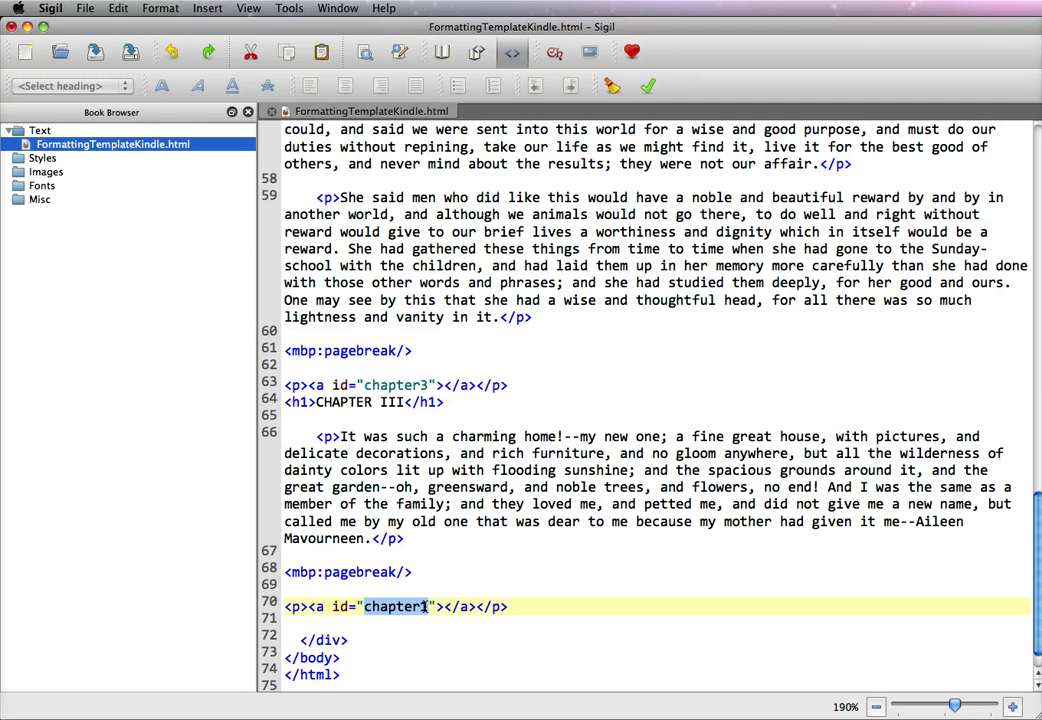
{"action": "type", "text": "ack"}
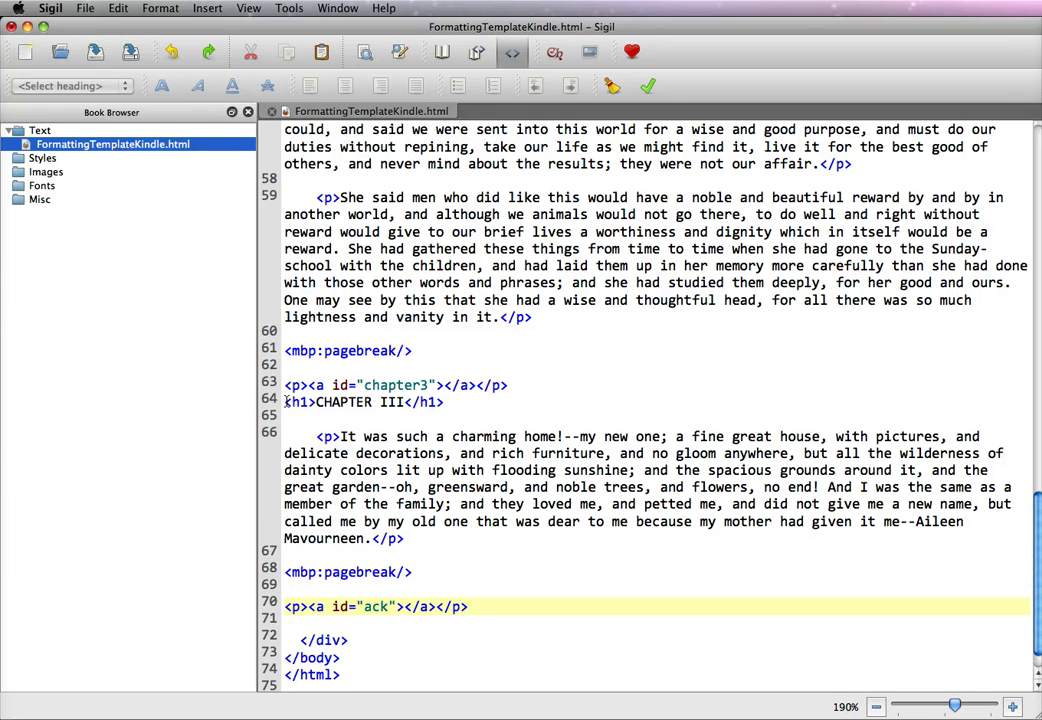
Copy Chapter III's heading and paragraph below the ack anchor
{"action": "left_click_drag", "start_coordinate": [283, 402], "coordinate": [435, 539]}
{"action": "key", "text": "super+c"}
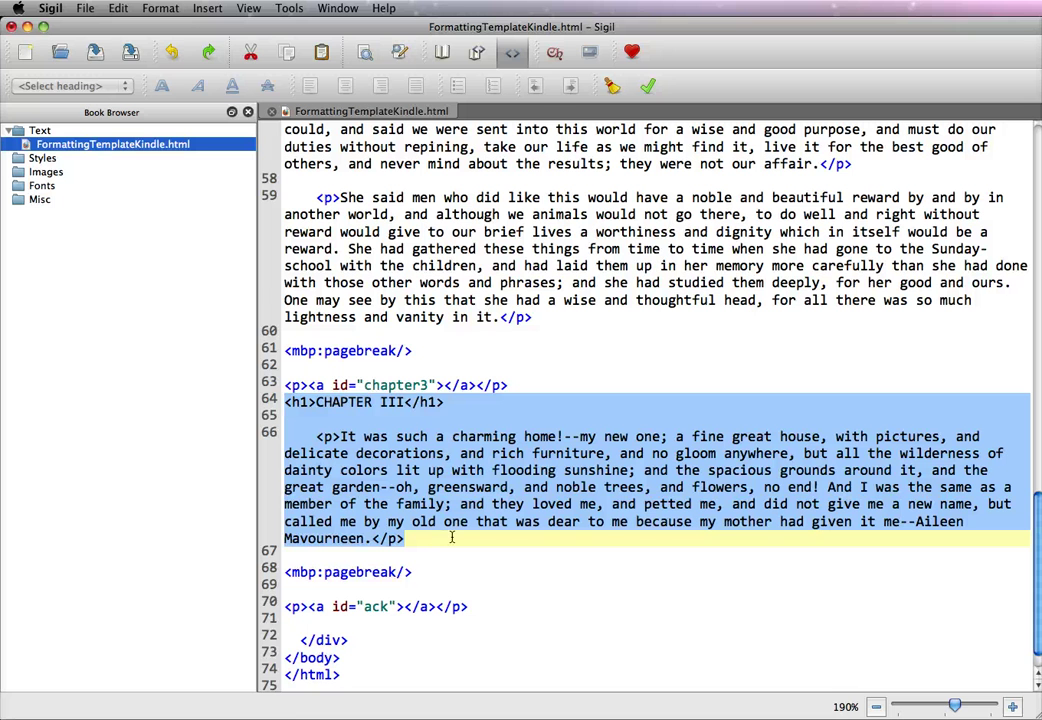
{"action": "left_click", "coordinate": [471, 607]}
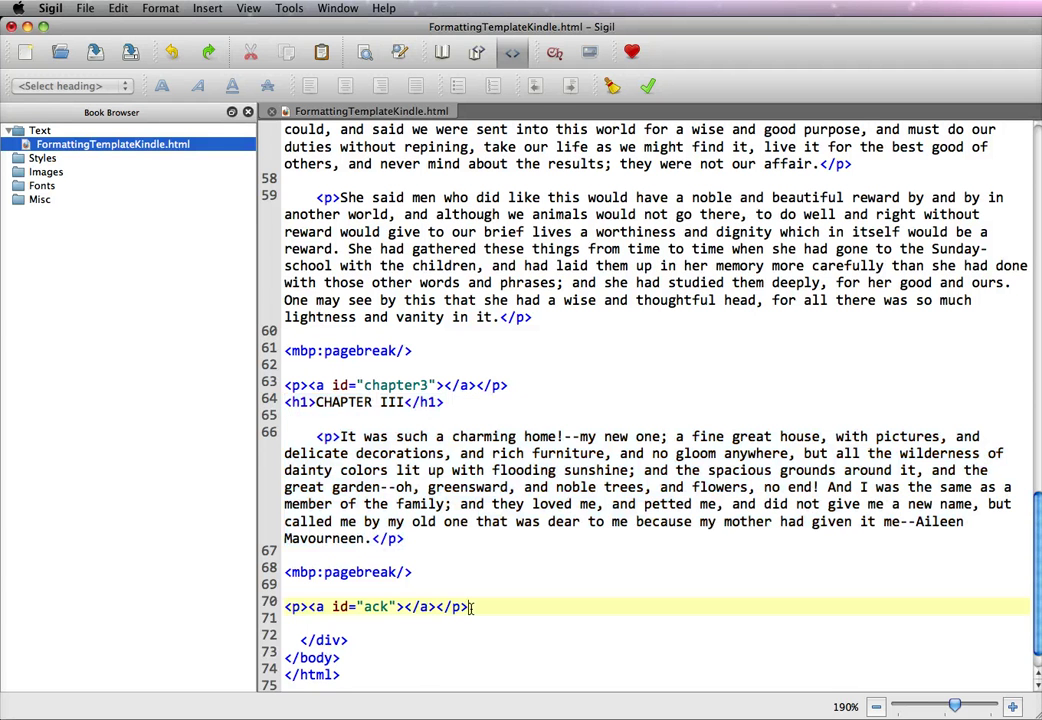
{"action": "key", "text": "Return"}
{"action": "key", "text": "Return"}
{"action": "key", "text": "super+v"}
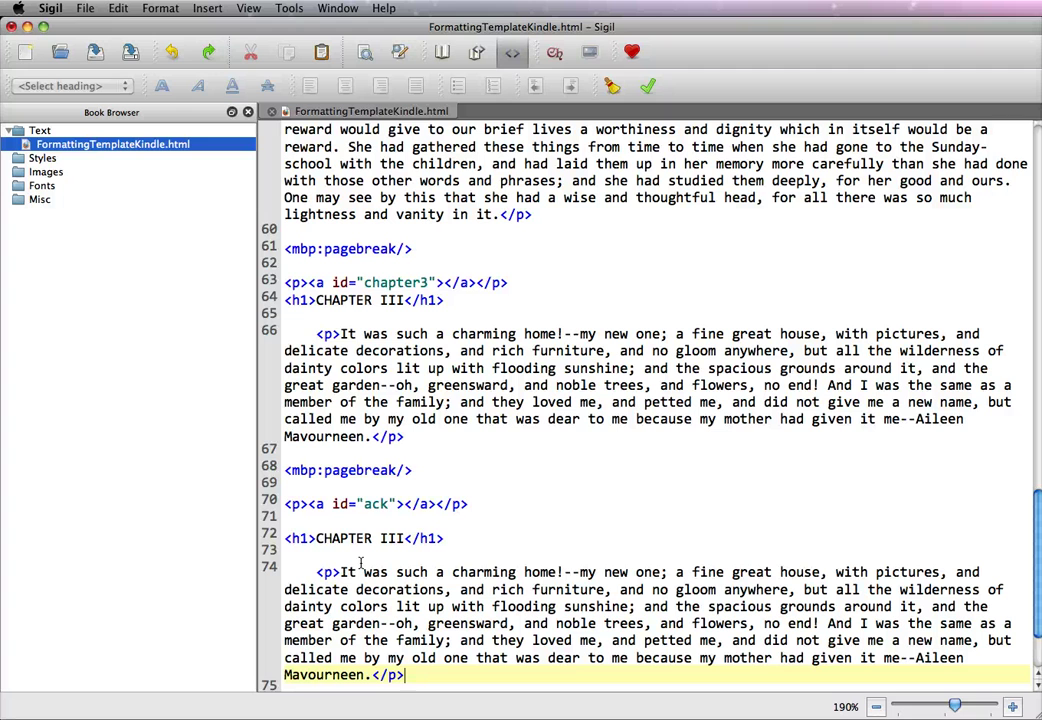
Rename the pasted heading from CHAPTER III to Acknowledgment
{"action": "left_click", "coordinate": [316, 538]}
{"action": "left_click_drag", "start_coordinate": [316, 538], "coordinate": [404, 538]}
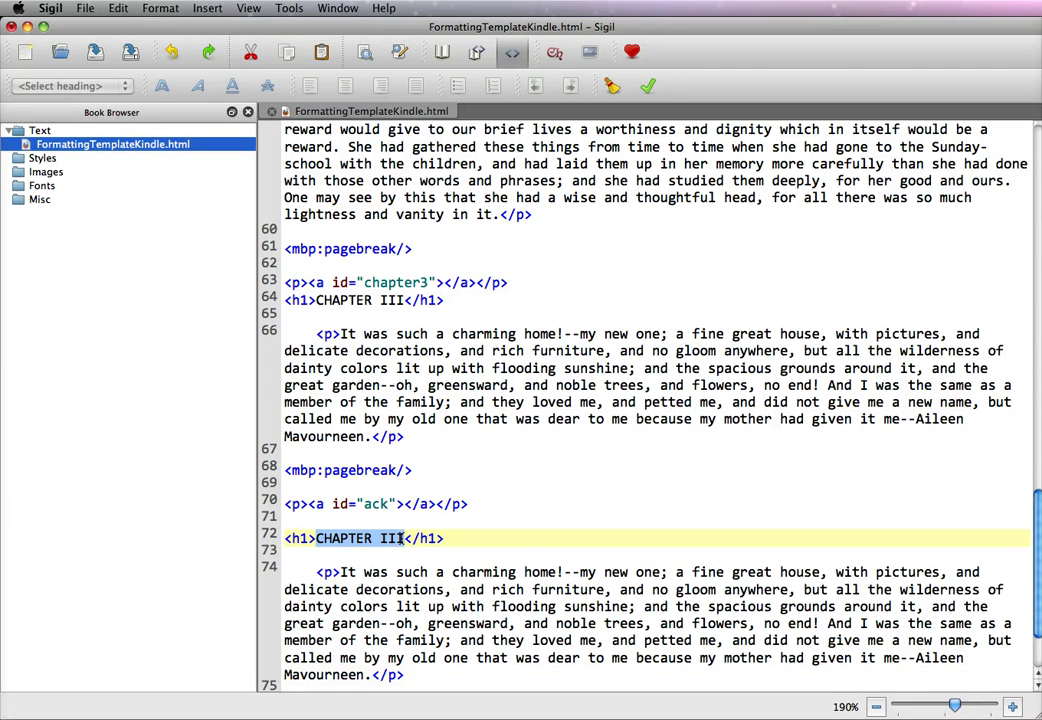
{"action": "type", "text": "Ack"}
{"action": "type", "text": "nowledgm"}
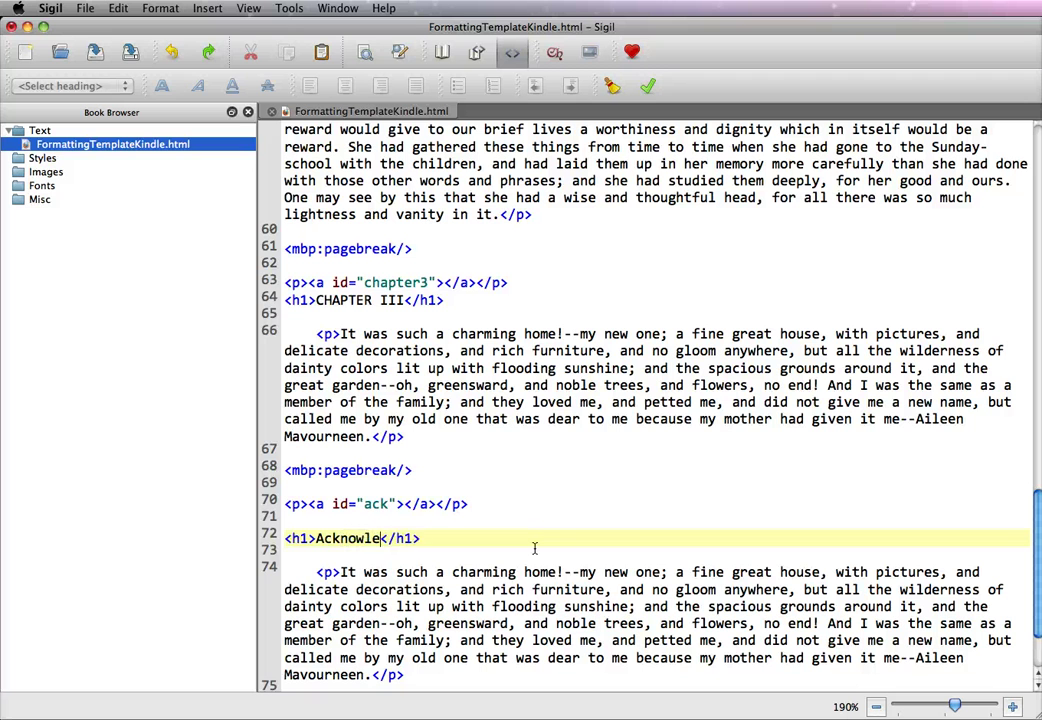
{"action": "type", "text": "ent"}
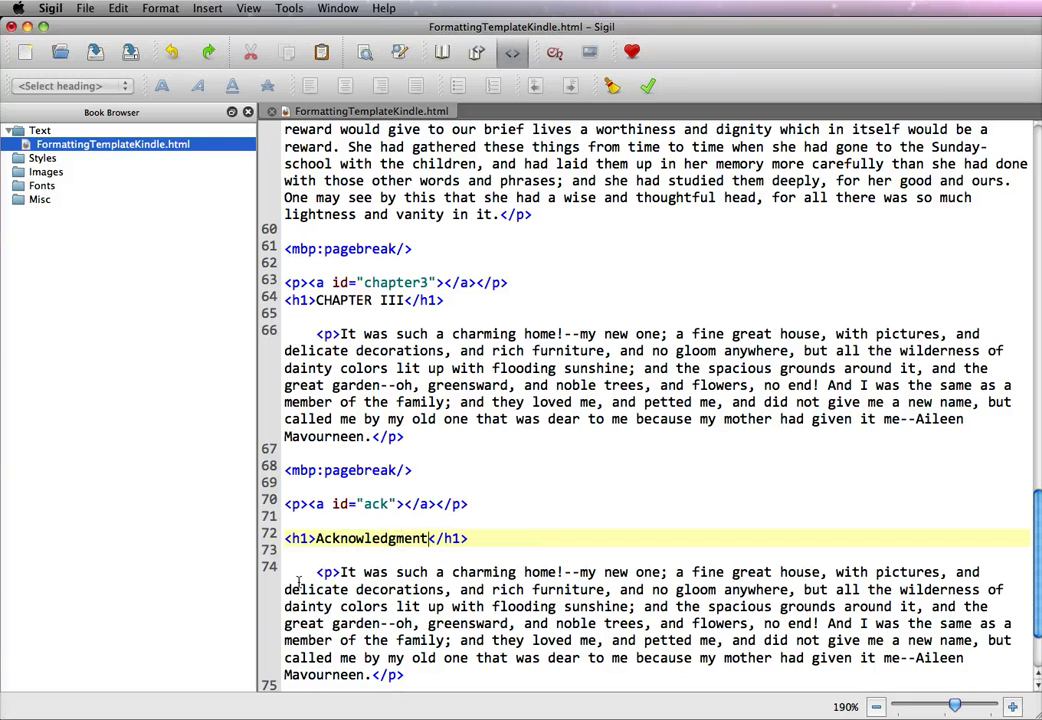
{"action": "left_click_drag", "start_coordinate": [342, 572], "coordinate": [370, 675]}
{"action": "left_click", "coordinate": [393, 623]}
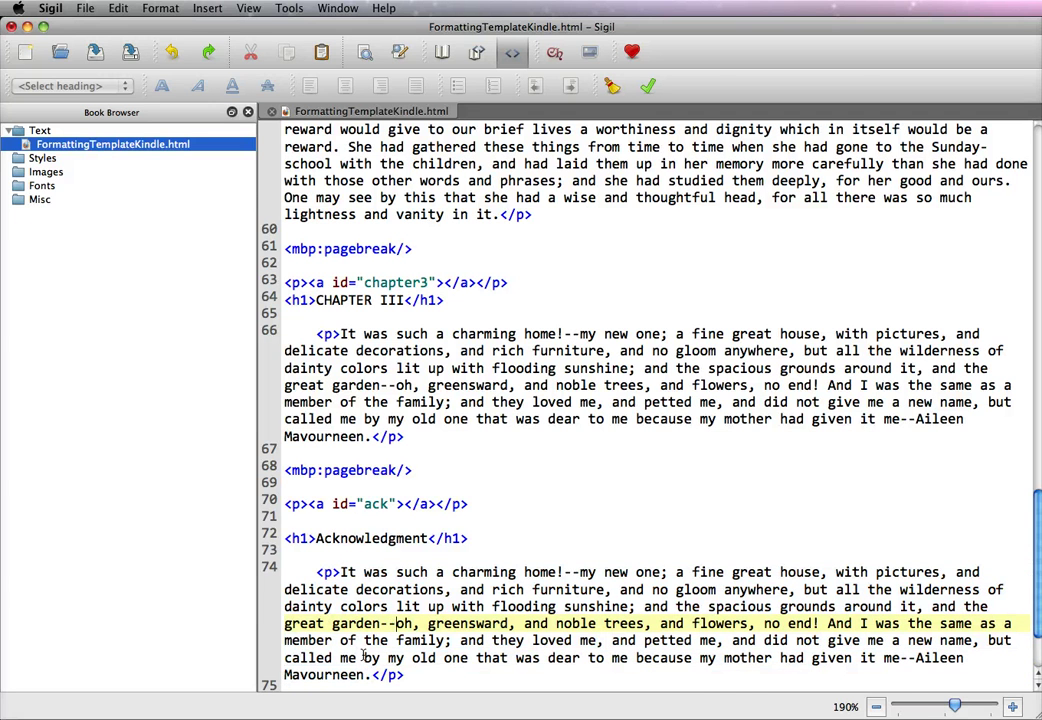